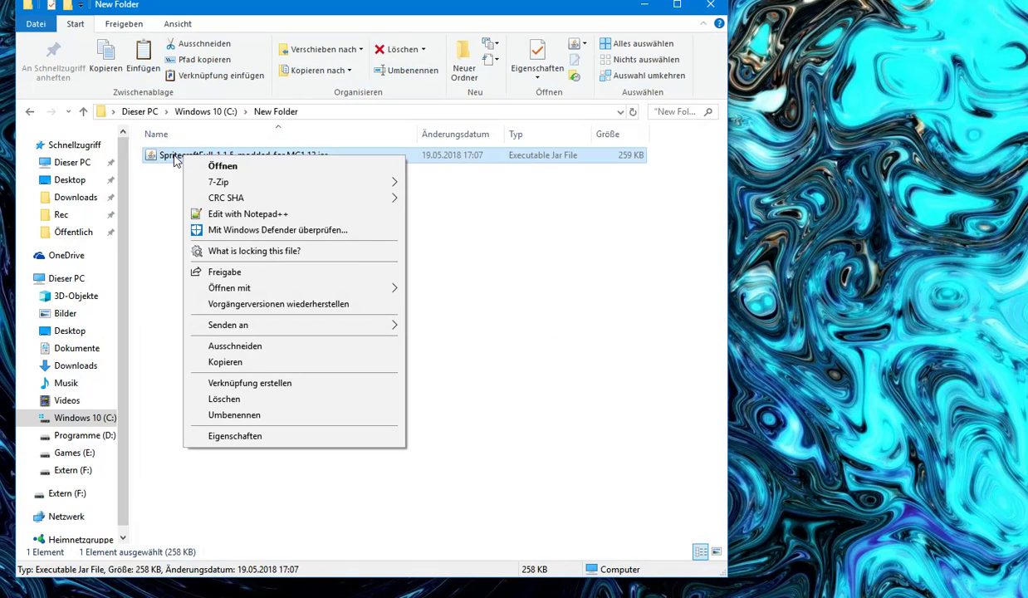
Step: Open the SpritecraftFull_1.1.5-modded_for MC1.12.jar as an archive in 7-Zip and go to its com\diamondpants\spritecraft folder
mouse_move(221, 180)
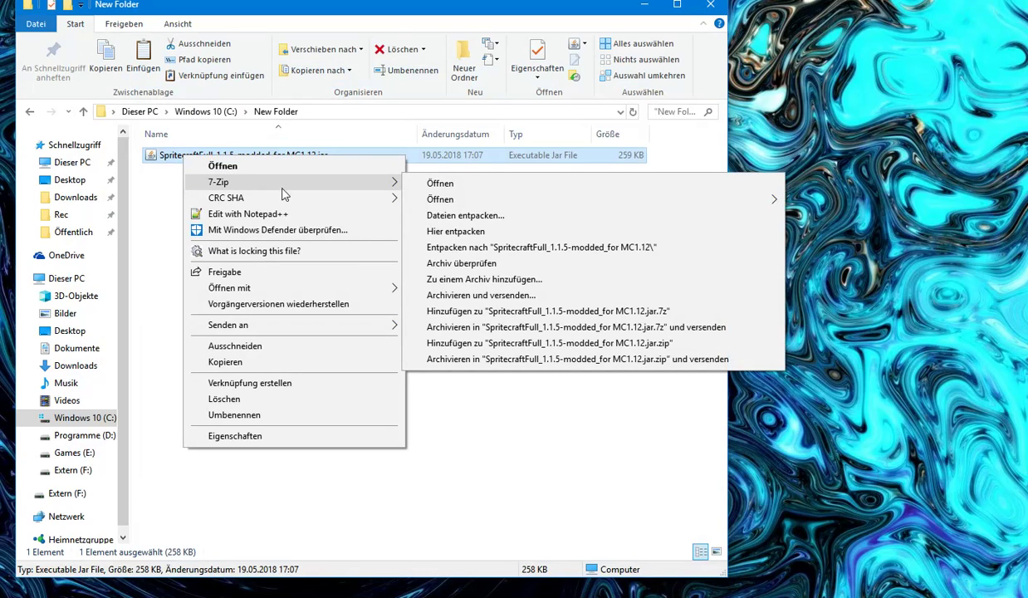
click(441, 184)
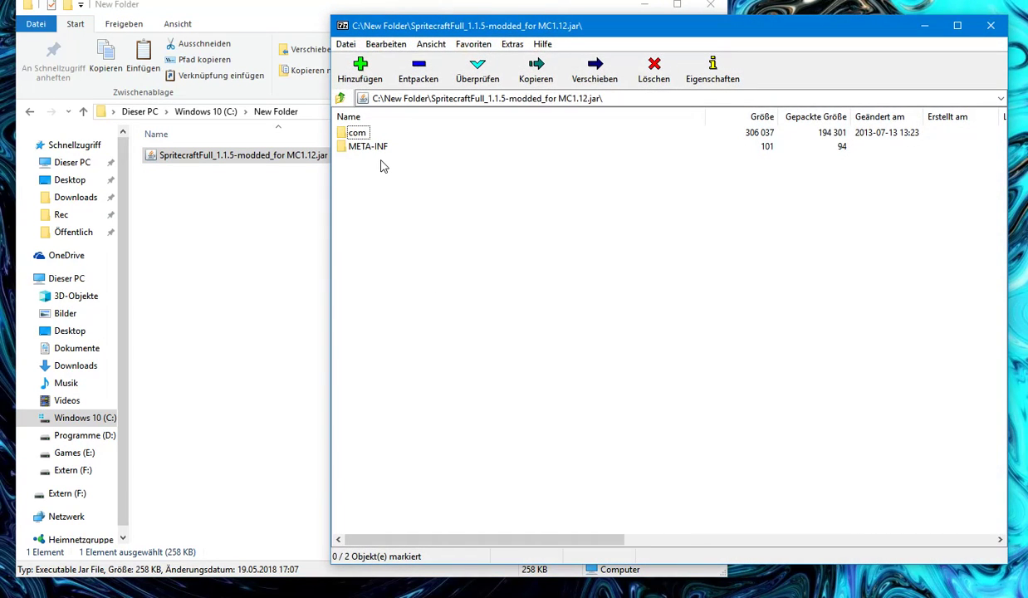
double_click(355, 135)
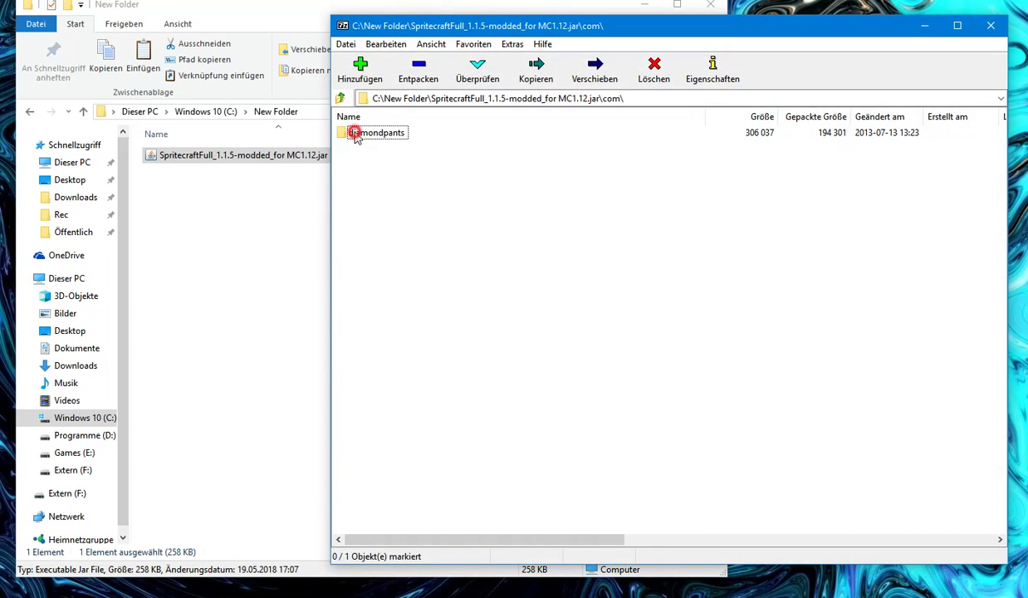
click(365, 139)
double_click(364, 137)
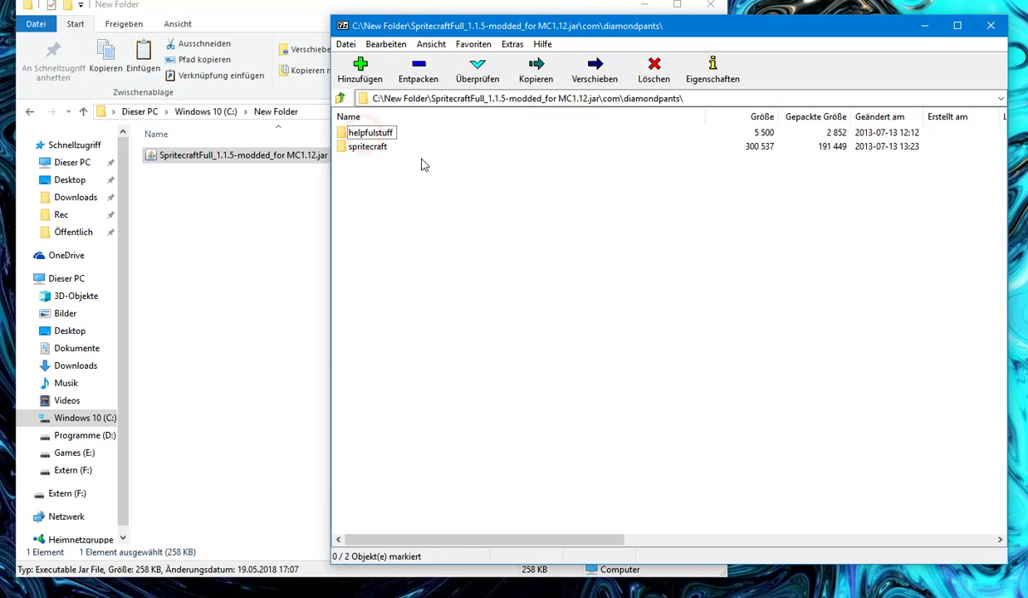
double_click(364, 147)
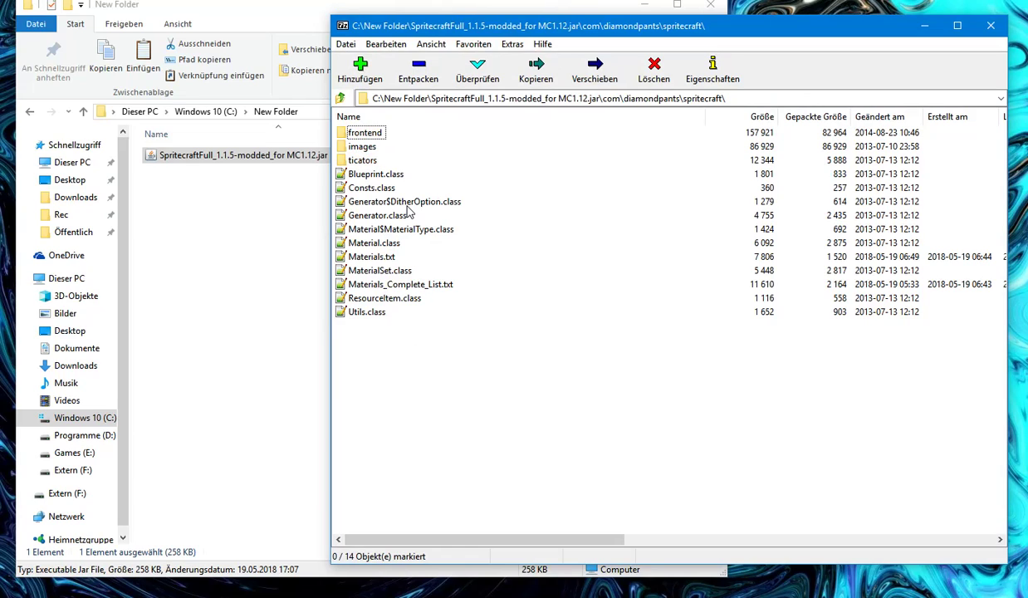
Step: Look through the block texture images in images\textures\blocks and return to the spritecraft folder
double_click(362, 147)
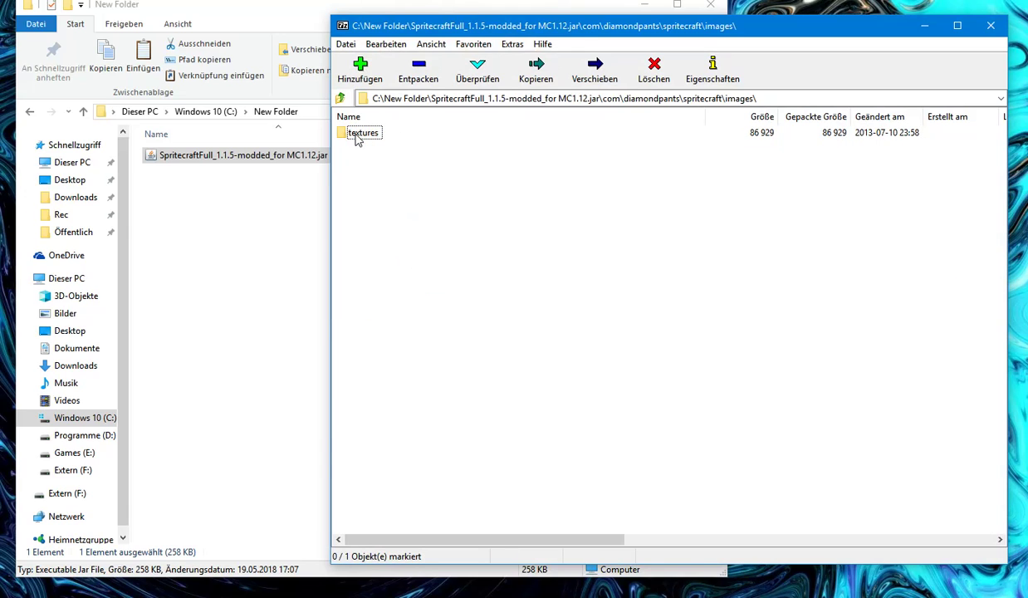
double_click(357, 134)
double_click(358, 135)
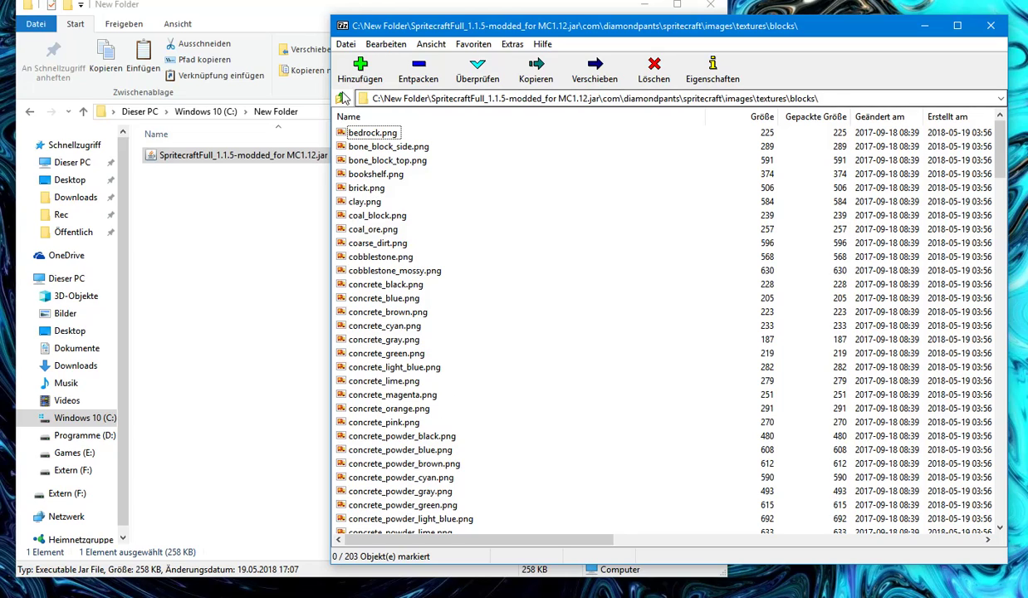
click(341, 98)
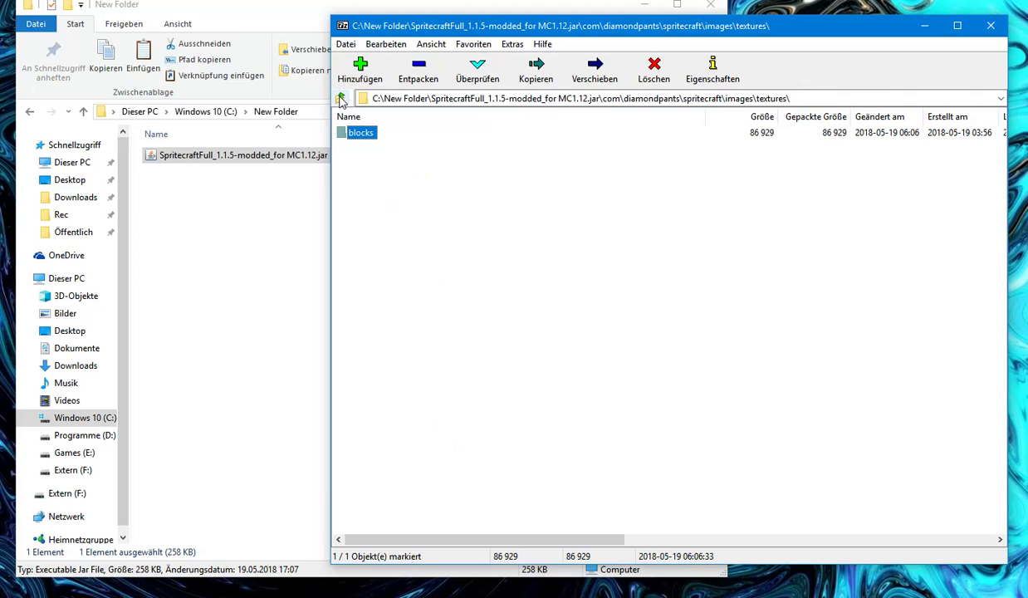
click(340, 98)
click(340, 98)
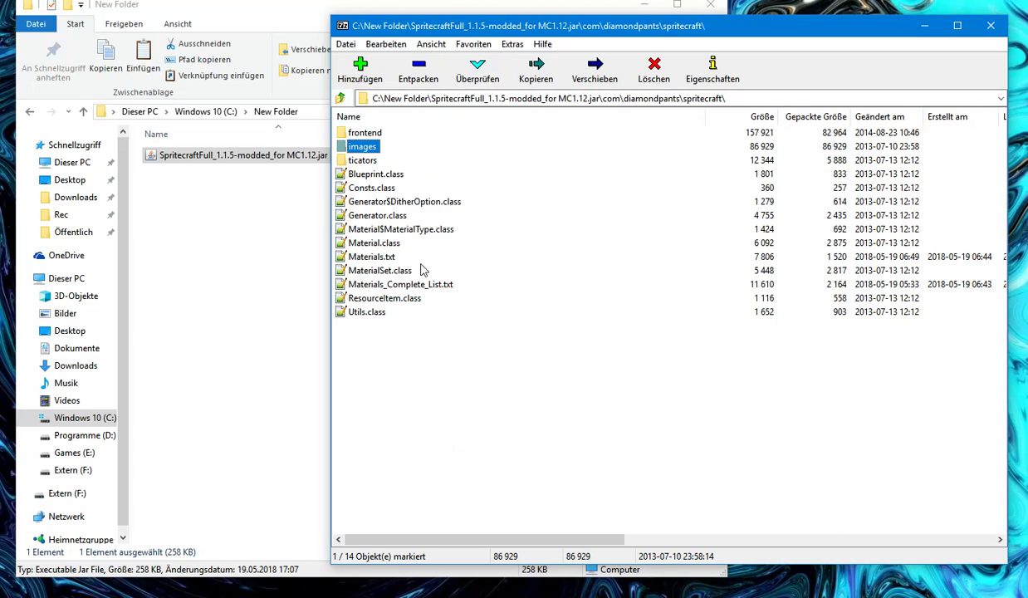
Step: Extract Materials.txt and Materials_Complete_List.txt from the archive into C:\New Folder
click(371, 243)
click(371, 257)
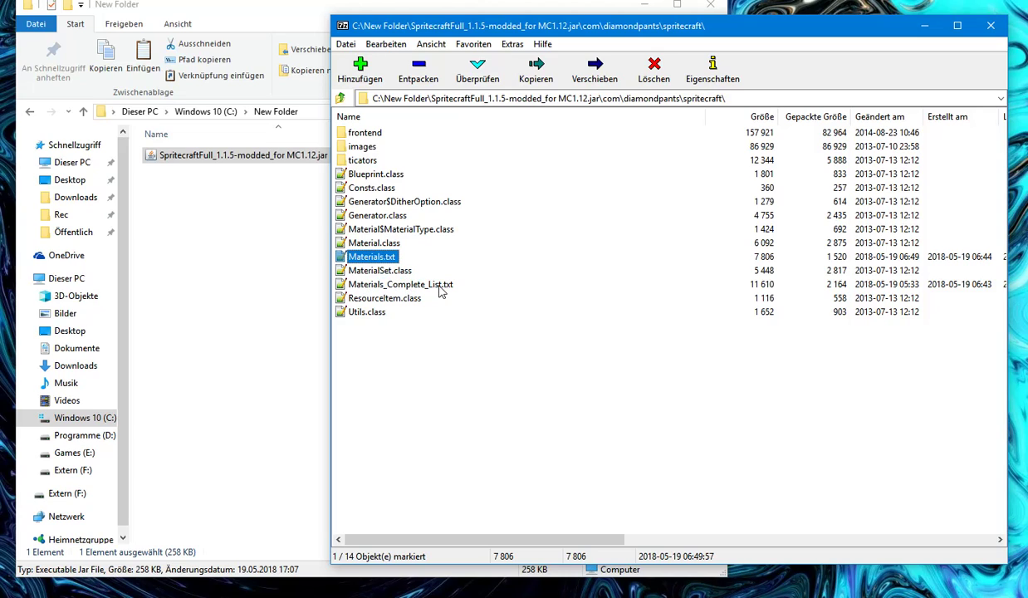
ctrl+click(362, 286)
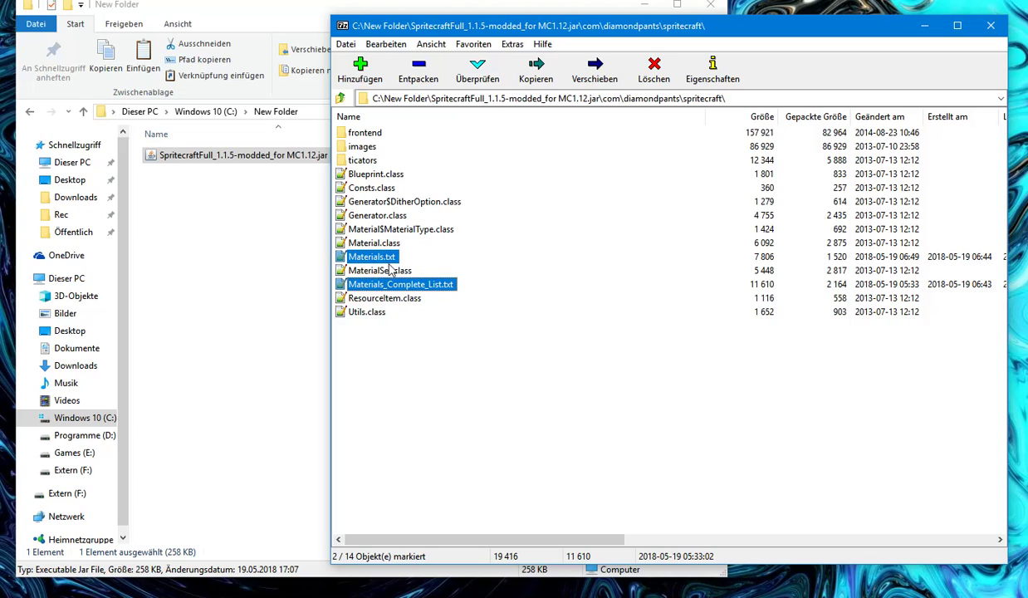
drag(375, 259, 281, 194)
click(208, 206)
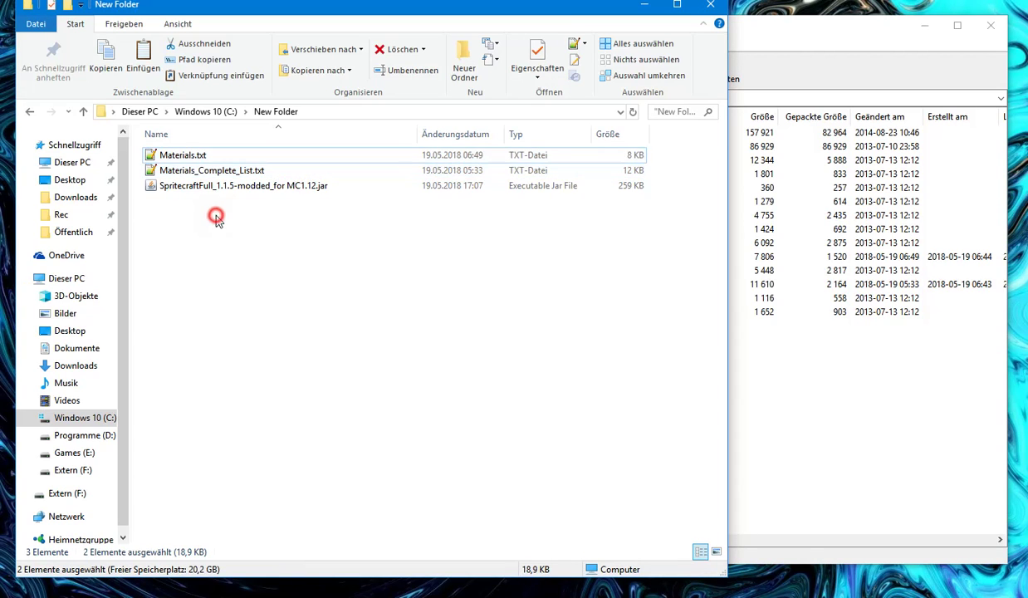
Step: Open the extracted Materials.txt and Materials_Complete_List.txt together in Notepad++
click(158, 156)
ctrl+click(170, 170)
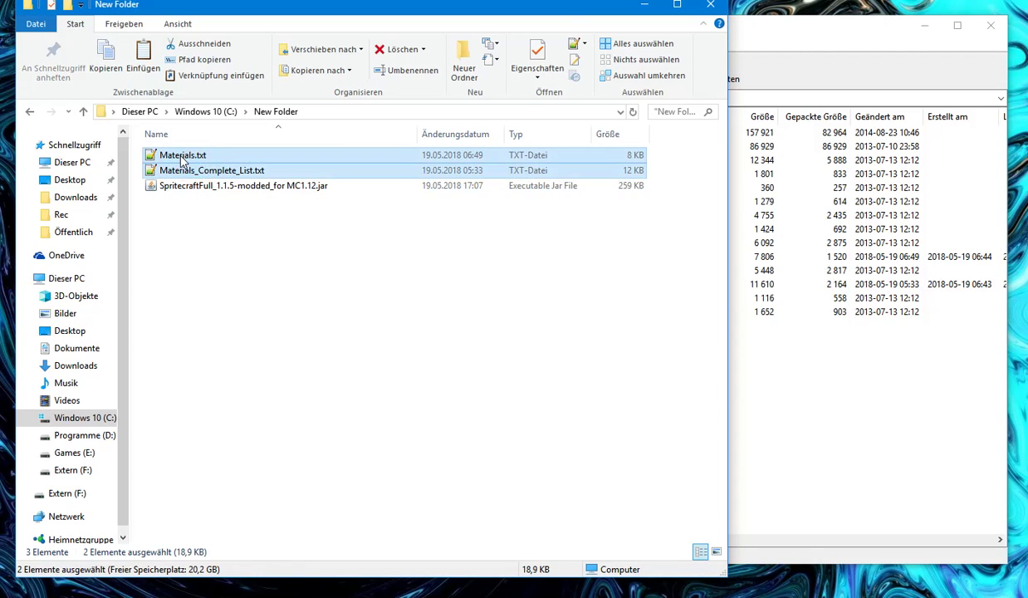
right_click(182, 160)
click(195, 163)
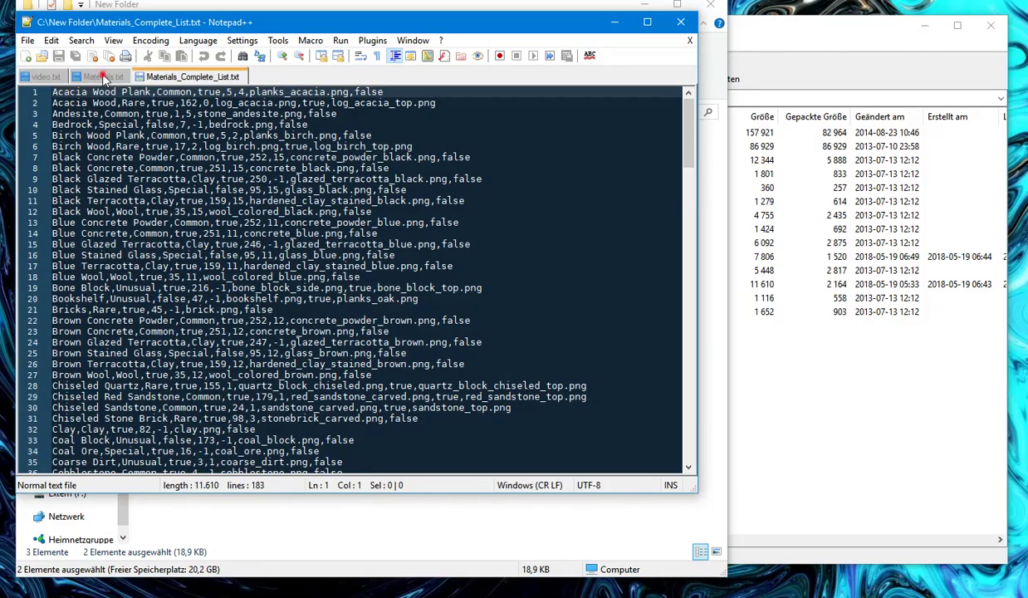
Step: Examine the block entries in Materials.txt and compare them with those in Materials_Complete_List.txt
key(ctrl+Tab)
drag(688, 141, 706, 436)
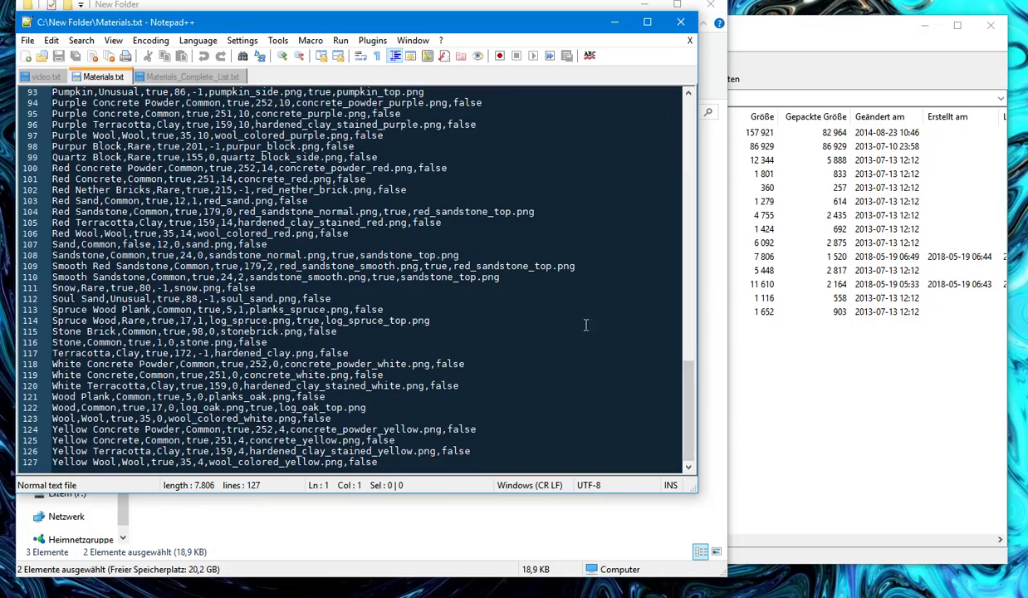
drag(694, 415, 687, 158)
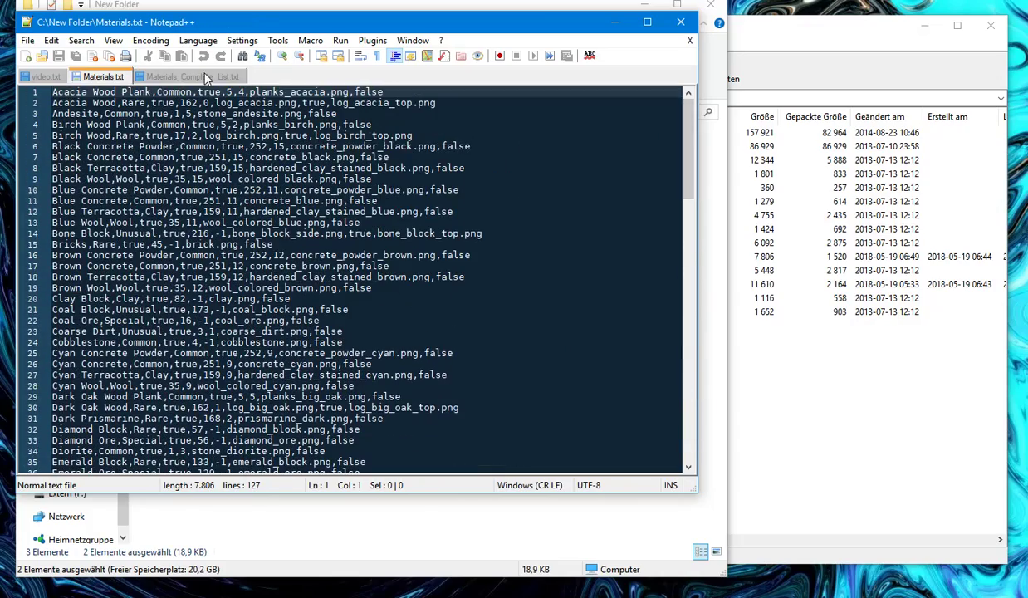
key(ctrl+Tab)
mouse_move(687, 129)
mouse_down()
mouse_move(687, 406)
mouse_move(705, 457)
mouse_move(712, 378)
mouse_move(705, 457)
mouse_move(690, 328)
mouse_move(691, 450)
mouse_move(690, 236)
mouse_move(668, 133)
mouse_up()
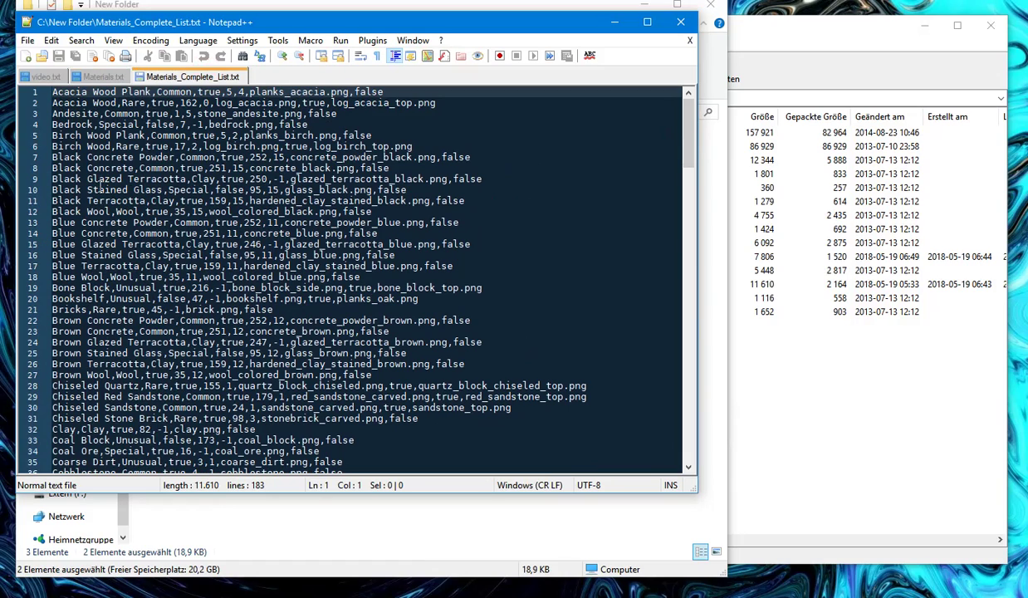
Step: Copy the Black Glazed Terracotta and Black Stained Glass lines from Materials_Complete_List.txt into Materials.txt below the Black Concrete line
drag(405, 189, 50, 178)
key(ctrl+c)
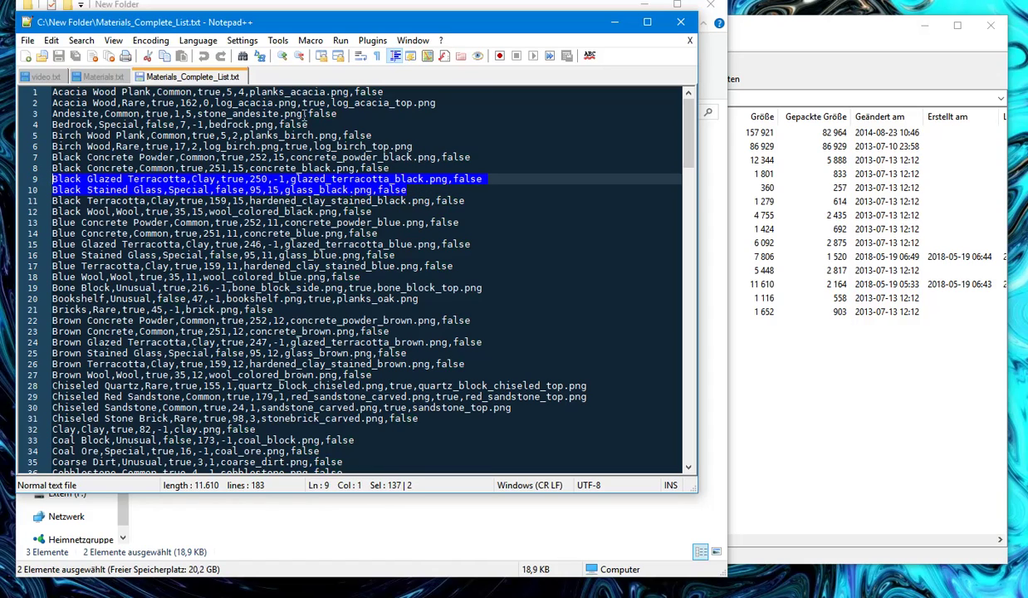
click(103, 78)
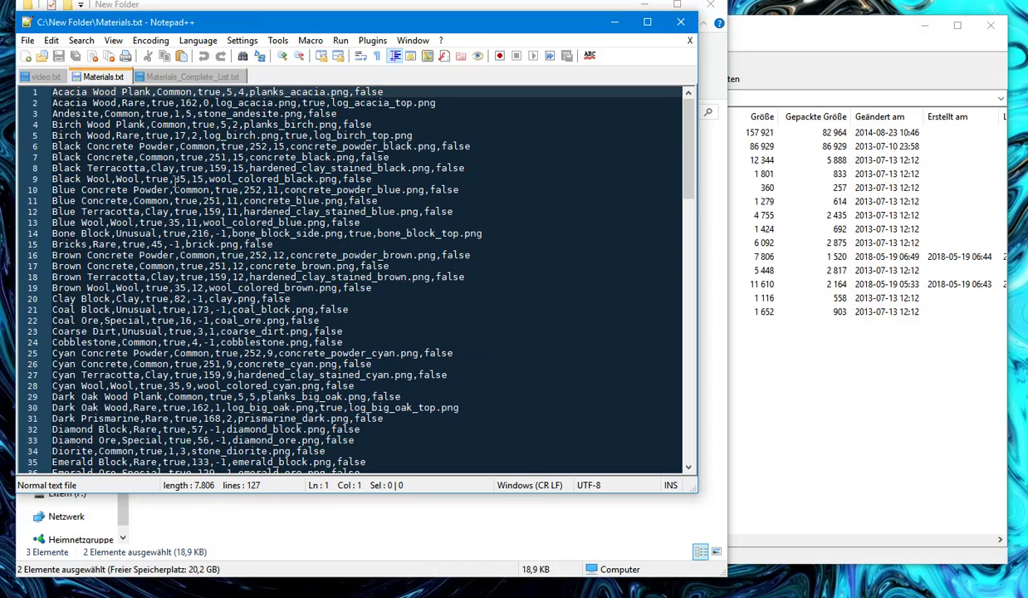
click(394, 157)
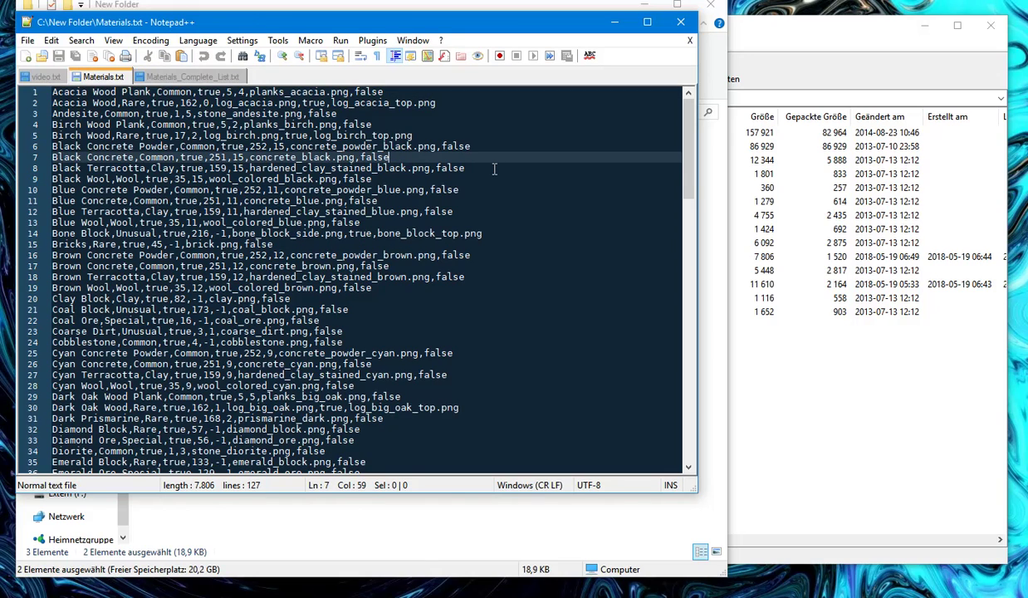
key(Return)
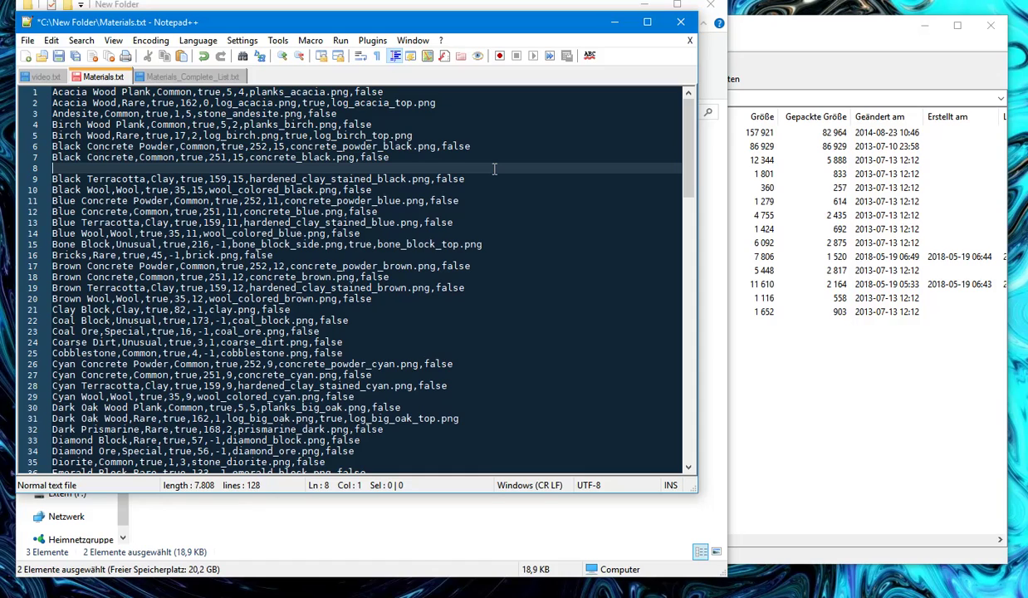
key(ctrl+v)
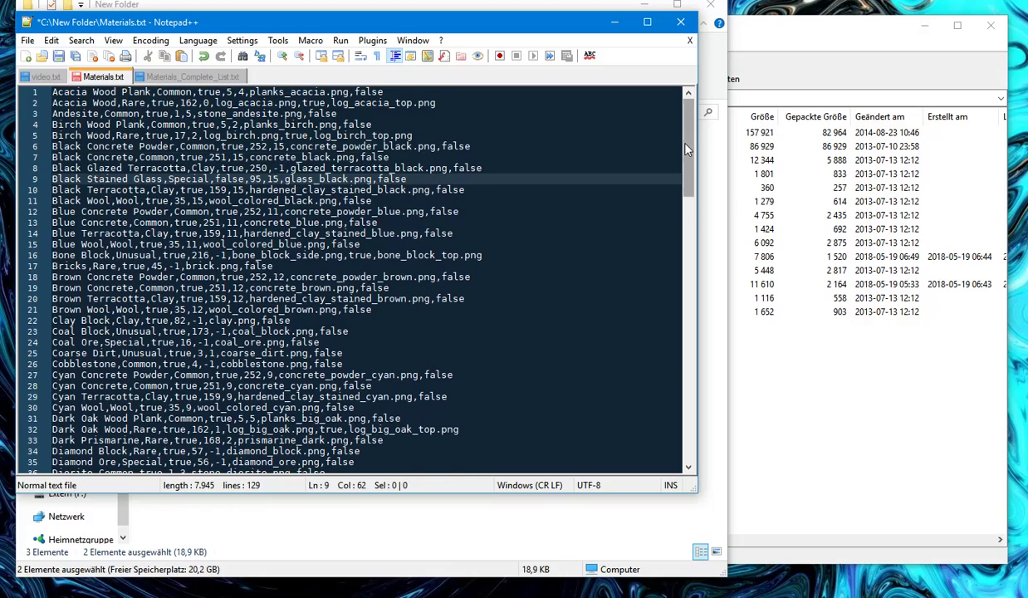
Step: Delete the Bone Block and End Stone lines from Materials.txt
drag(689, 141, 688, 431)
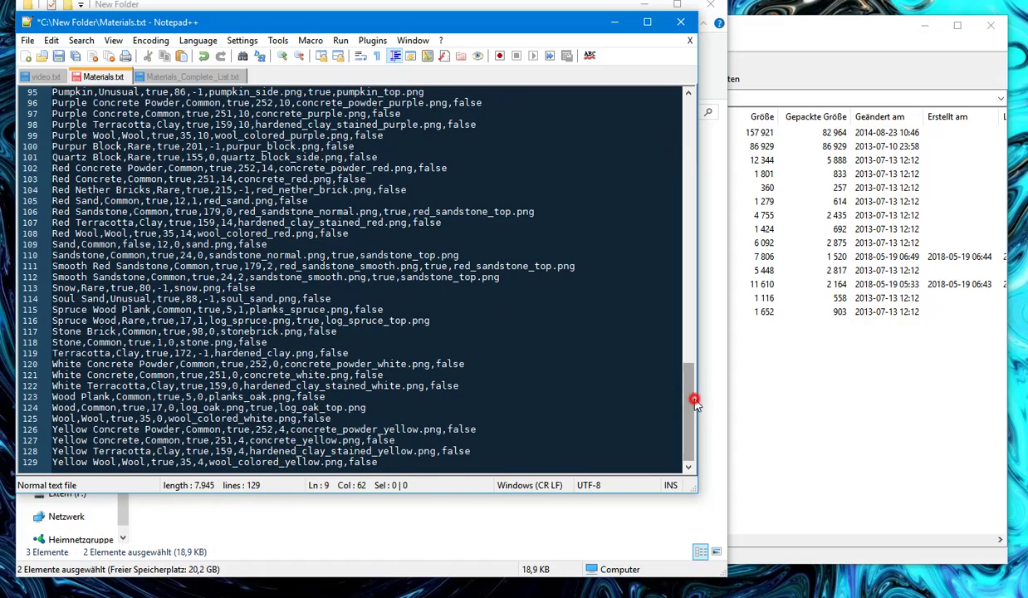
drag(683, 391, 689, 154)
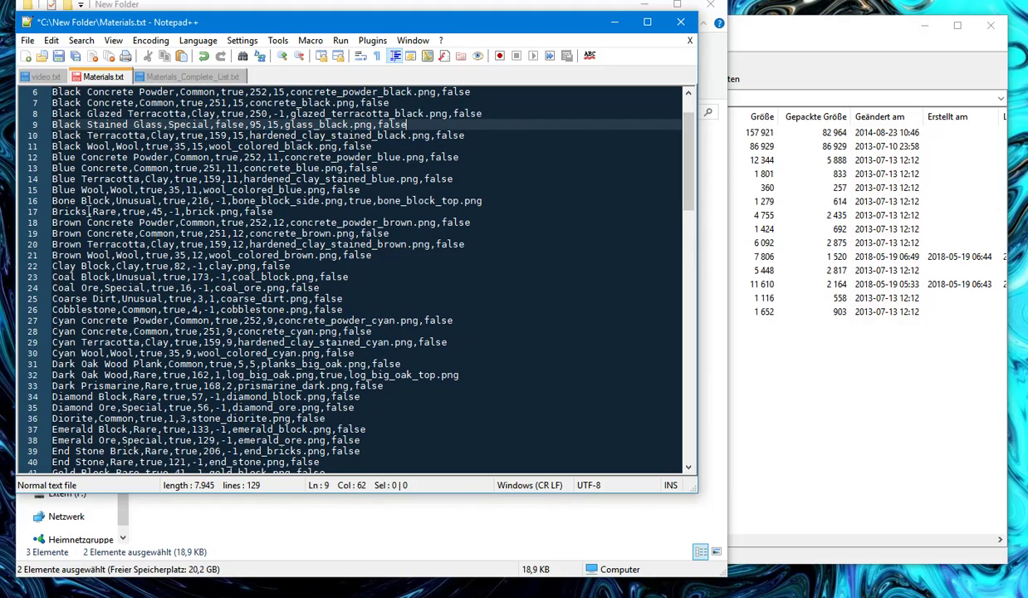
triple_click(162, 200)
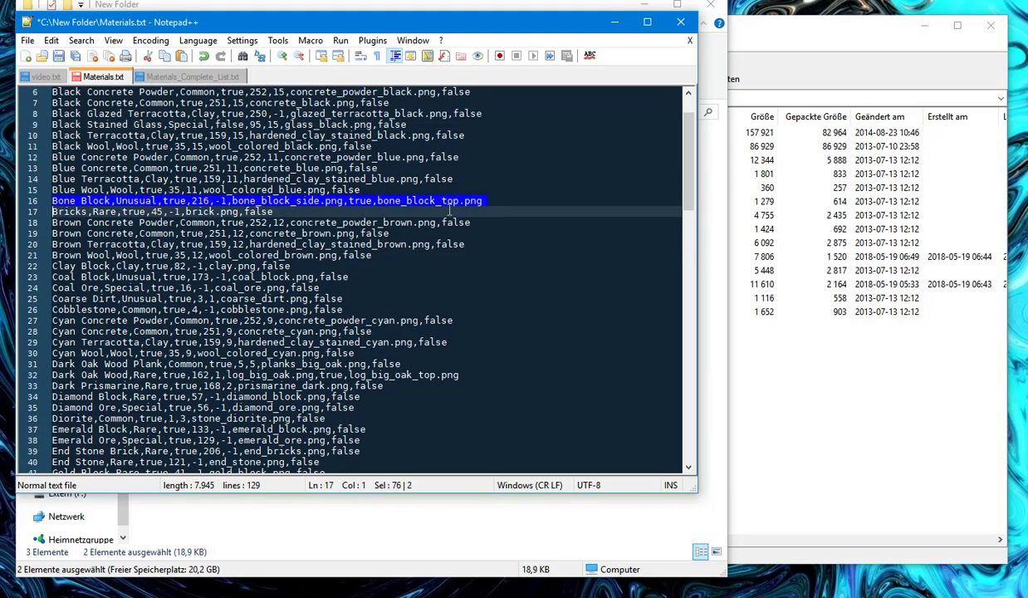
key(Delete)
scroll(614, 282, down, 8)
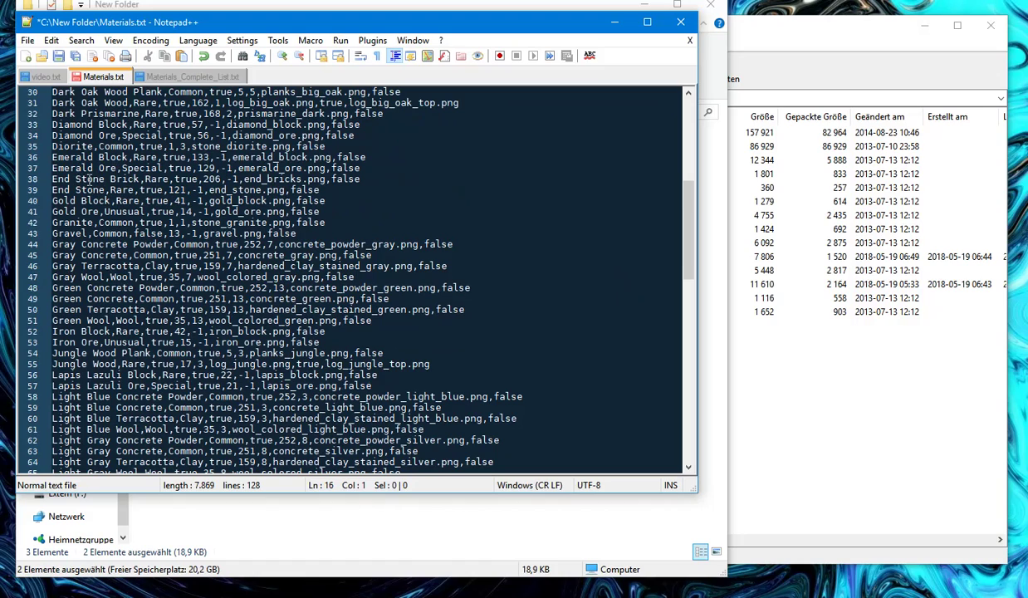
click(171, 191)
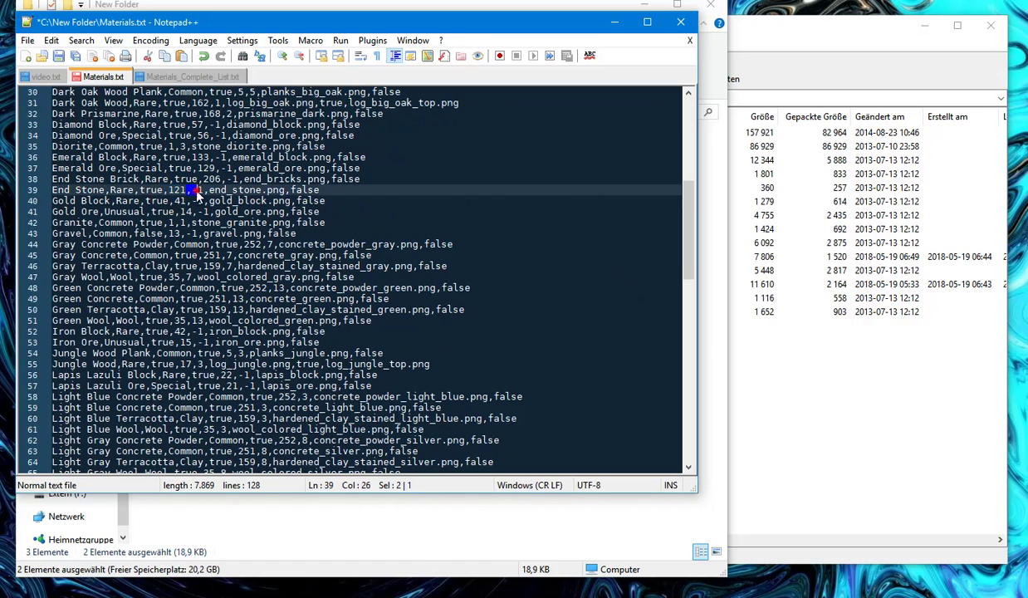
triple_click(178, 191)
key(Delete)
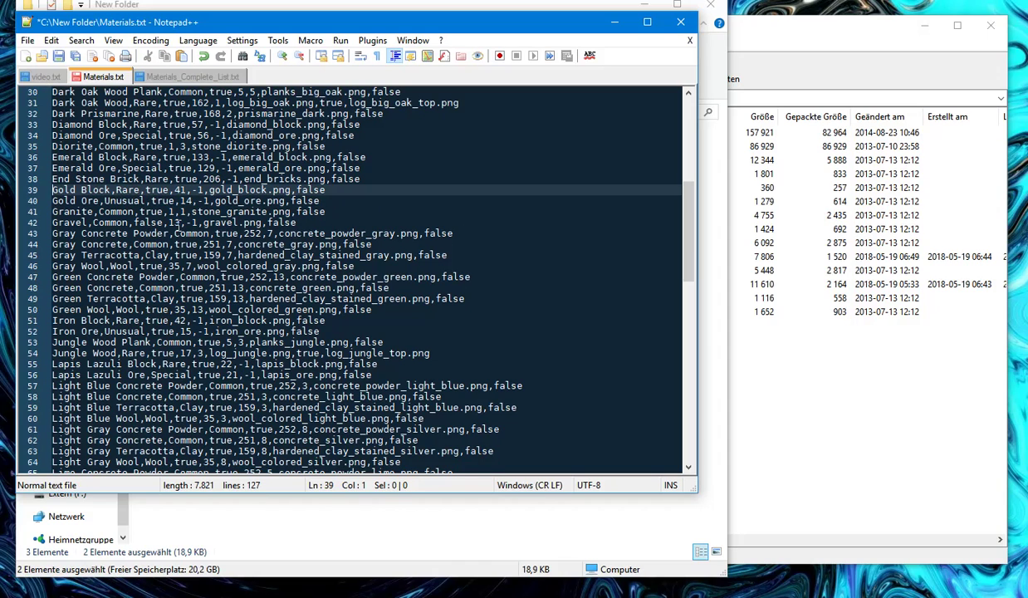
Step: Save the edited Materials.txt and minimize the text editor
scroll(176, 221, up, 3)
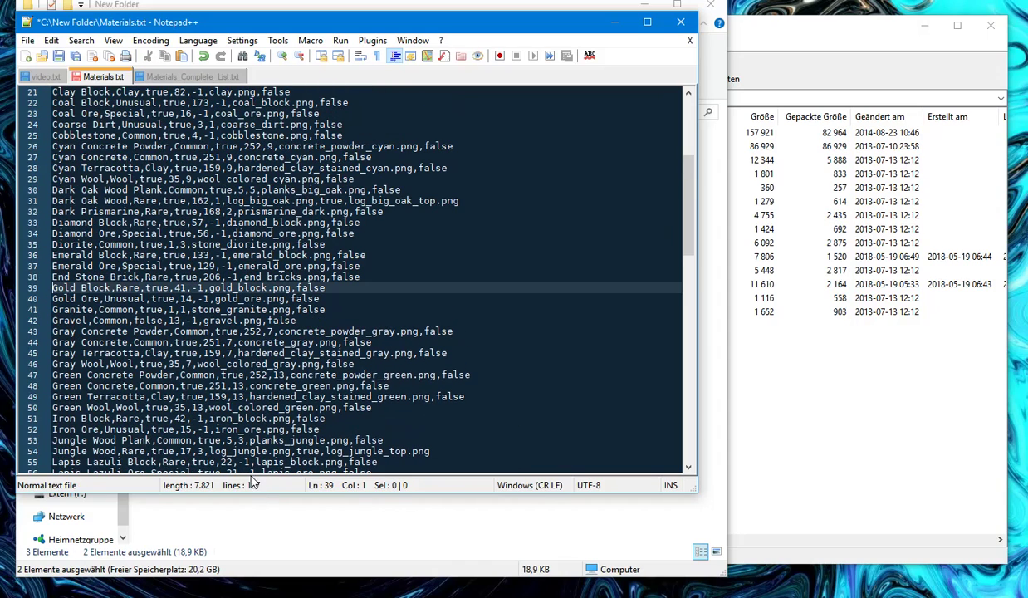
scroll(246, 465, up, 5)
click(58, 55)
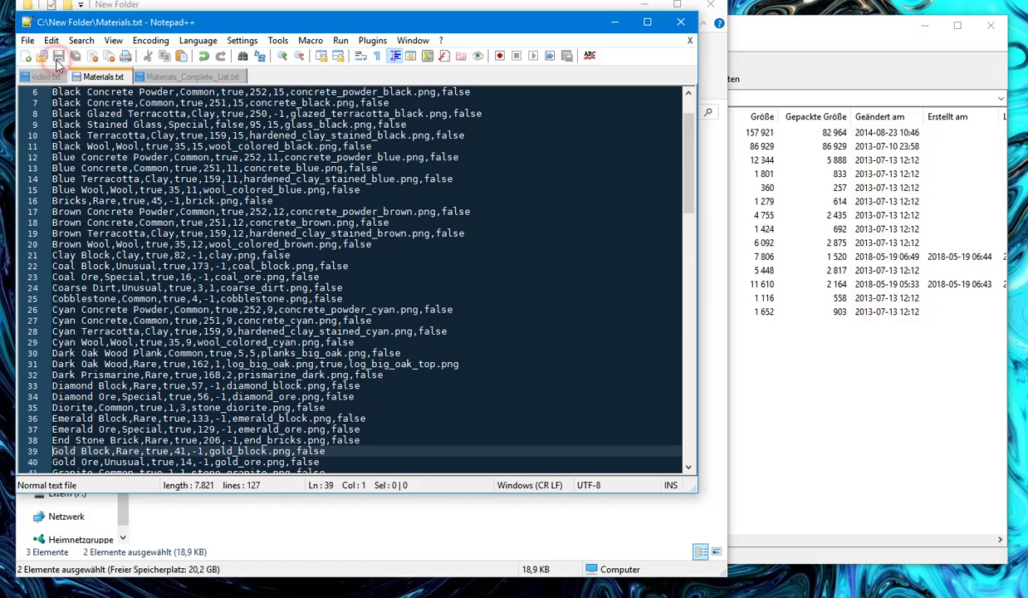
click(614, 21)
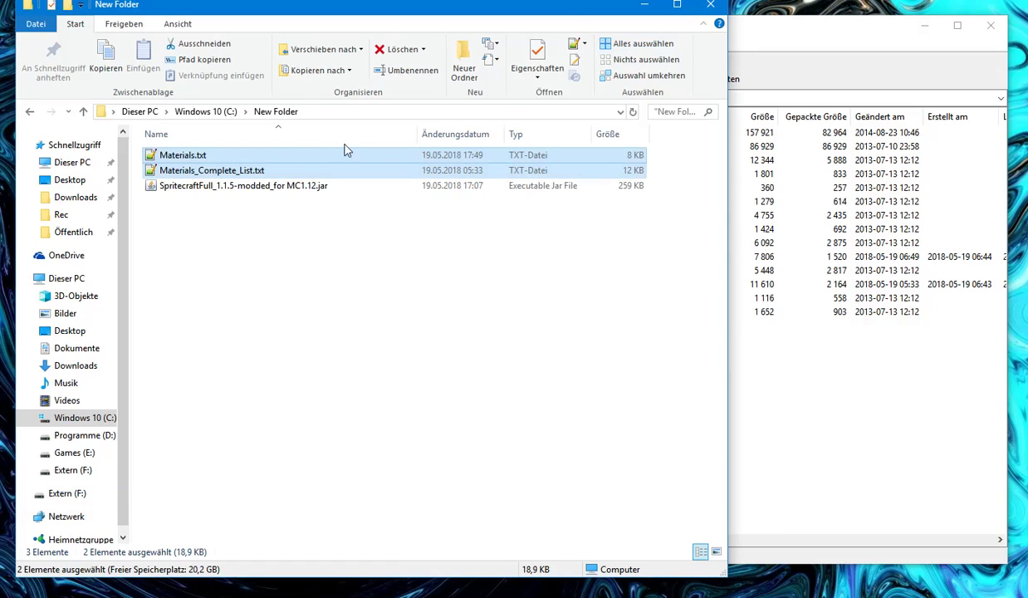
Step: Copy the edited Materials.txt from C:\New Folder into the jar's spritecraft folder, replacing the existing file
click(431, 287)
click(782, 300)
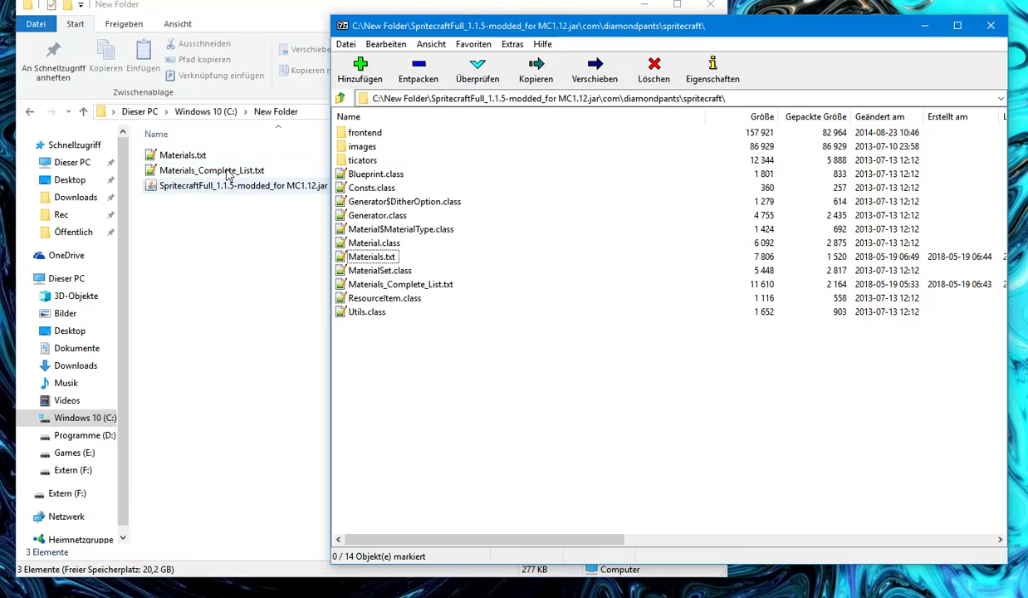
click(170, 156)
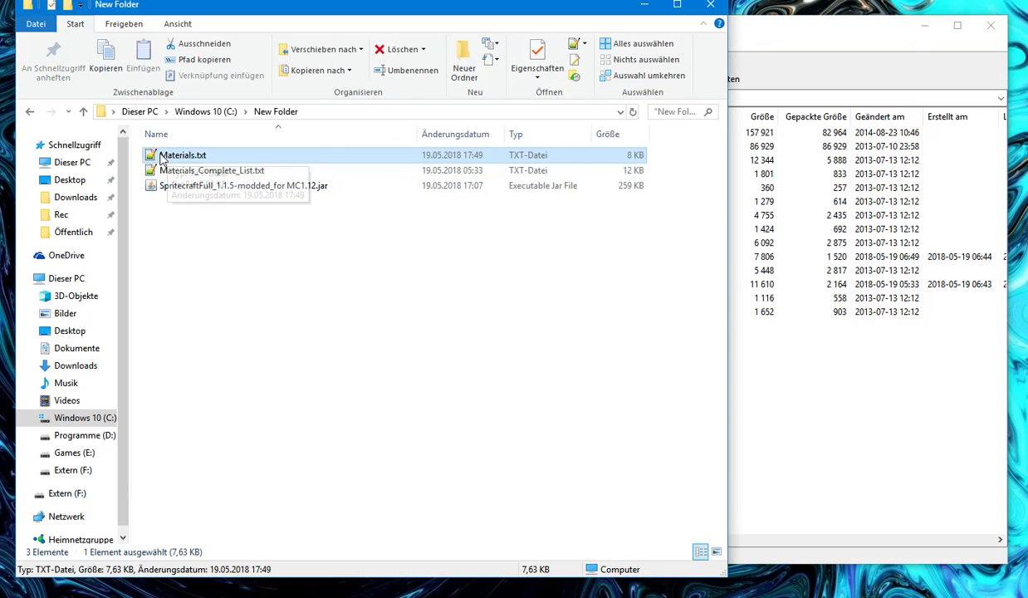
drag(170, 162, 784, 307)
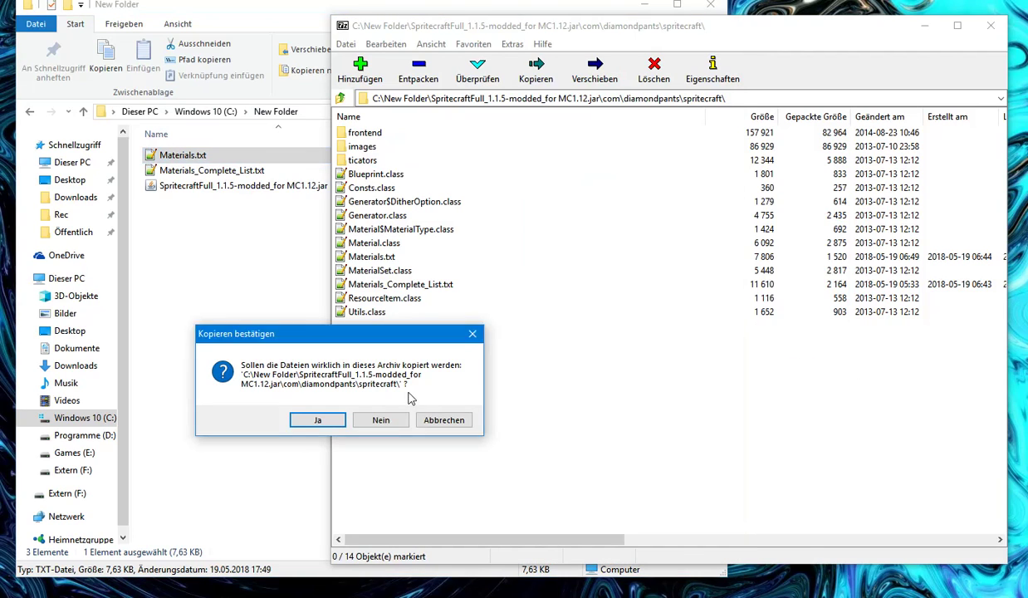
click(317, 421)
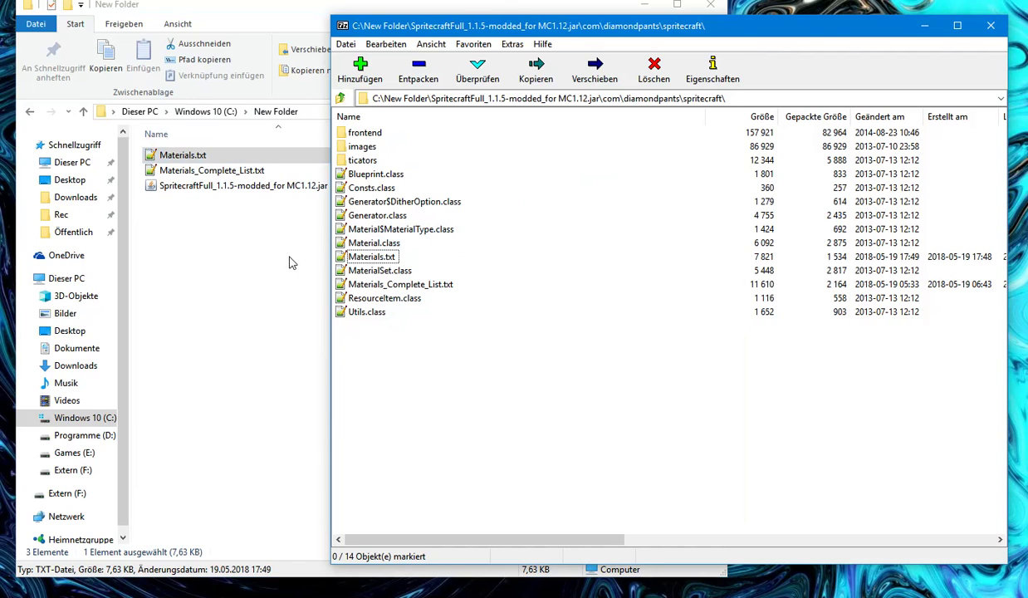
Step: Minimize the archive window, launch SpritecraftFull_1.1.5-modded_for MC1.12.jar and check the block selection in its options
click(924, 26)
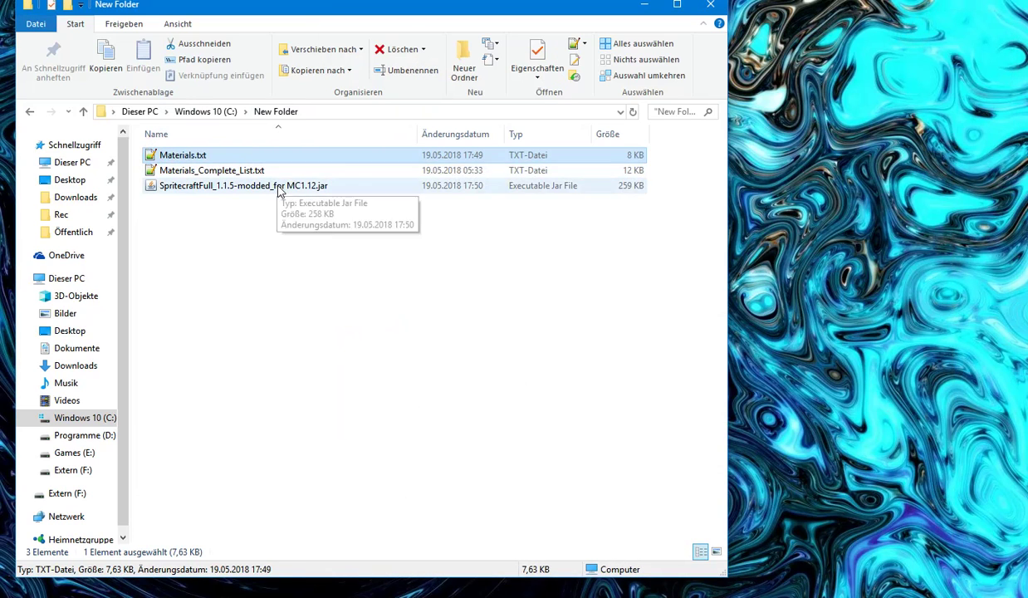
click(275, 185)
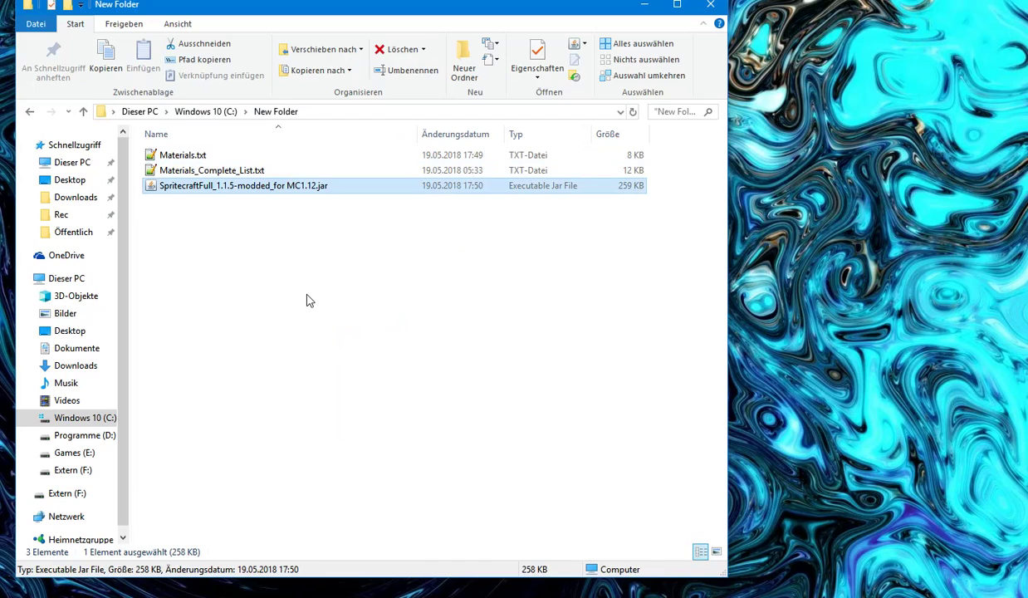
click(735, 96)
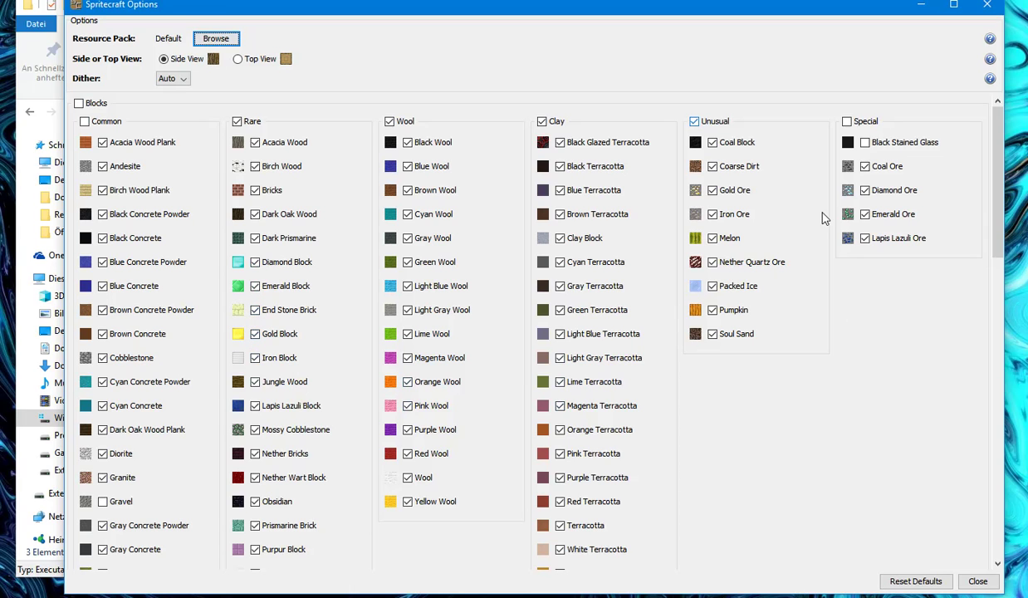
click(977, 580)
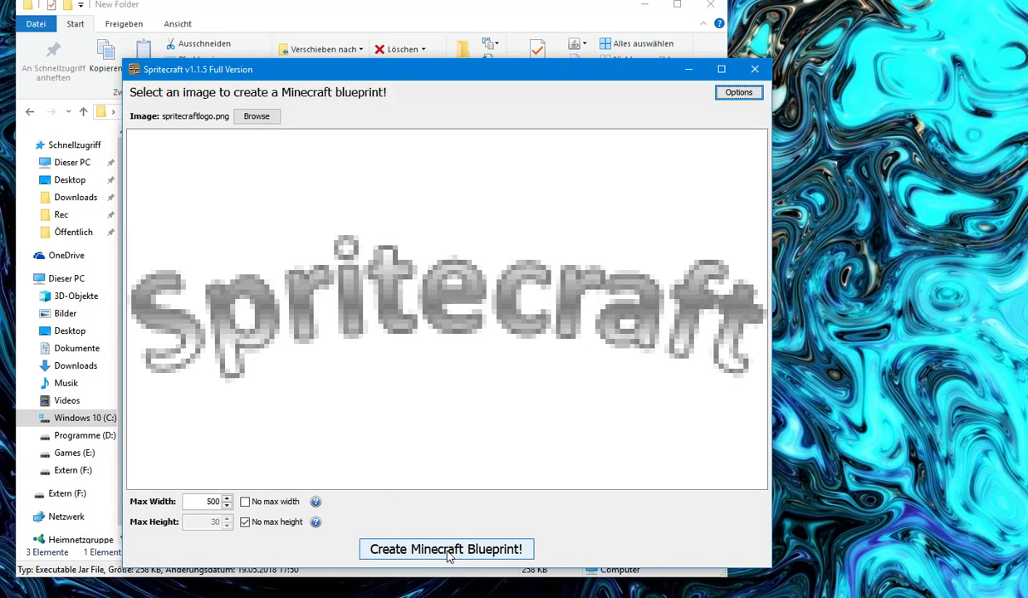
Step: Load ff4-zeromus.gif from the videogames folder and create a Minecraft blueprint from it
click(249, 116)
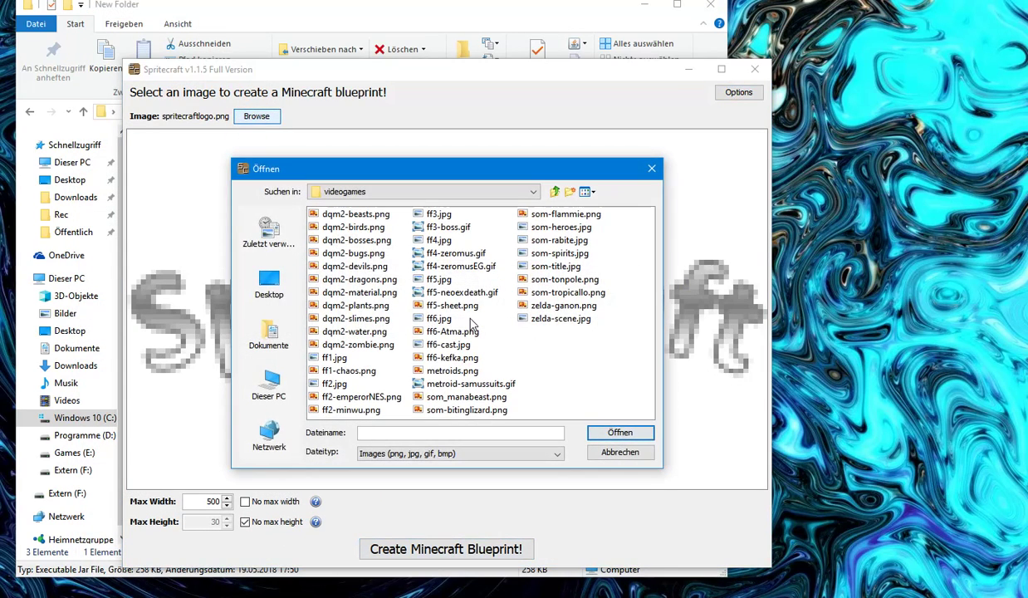
click(456, 253)
double_click(459, 253)
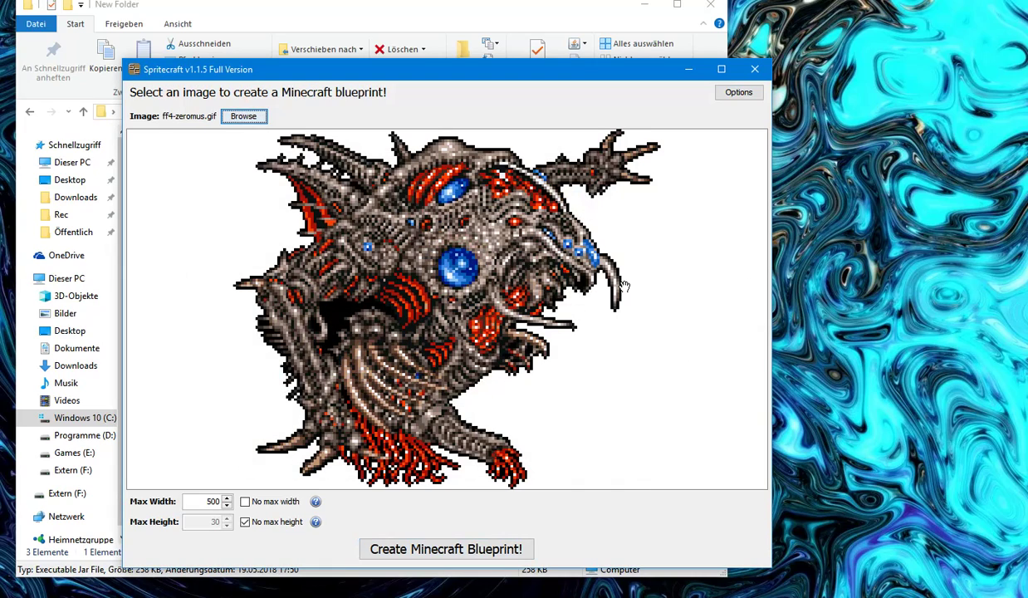
click(458, 549)
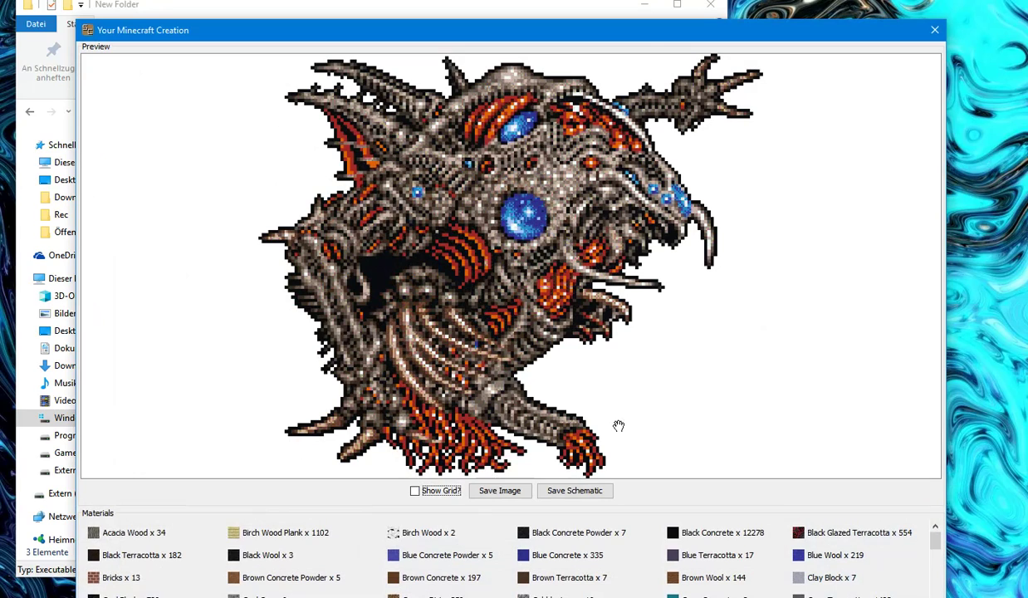
Step: Examine the blueprint preview up close for the blocks used in the dark and red areas and check the materials list
drag(612, 42, 604, 16)
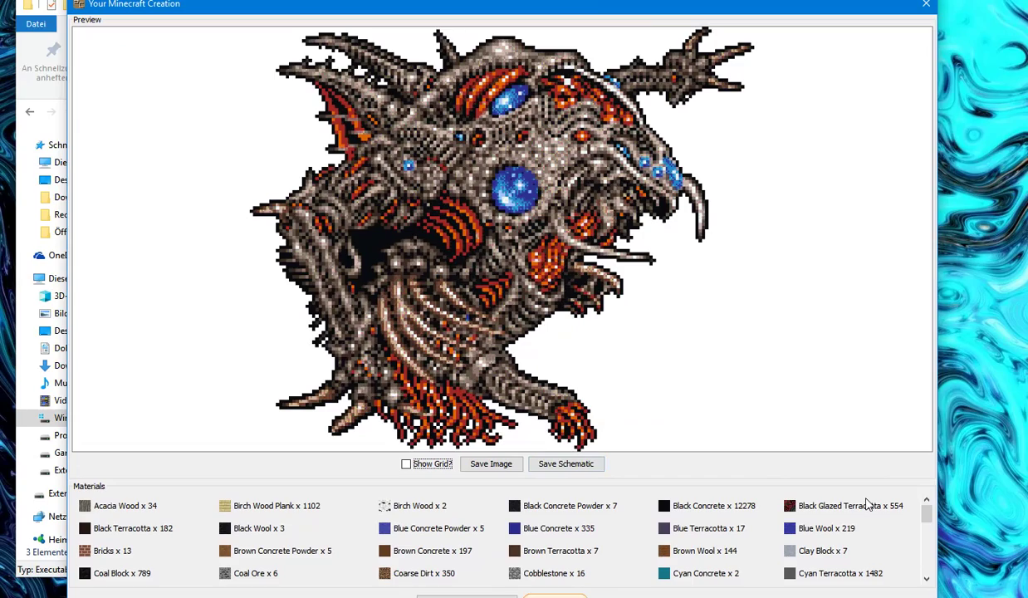
scroll(535, 239, up, 5)
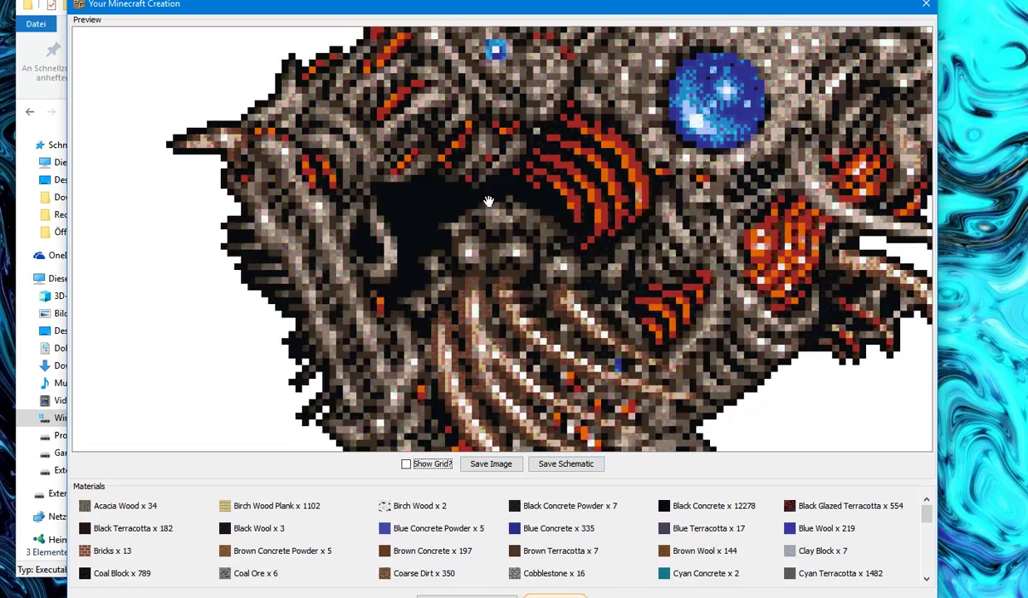
scroll(535, 240, down, 6)
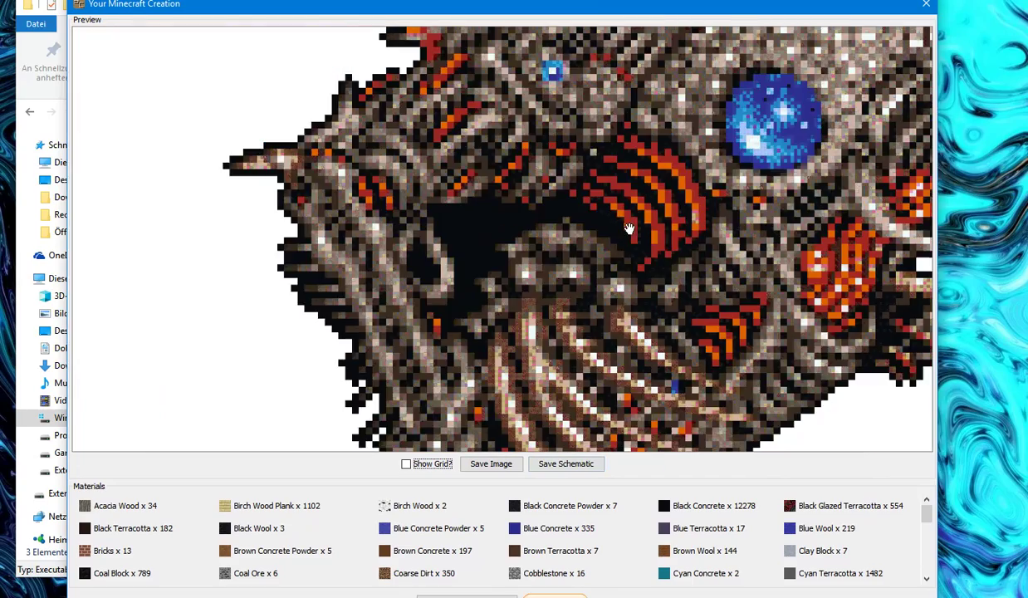
scroll(470, 271, up, 5)
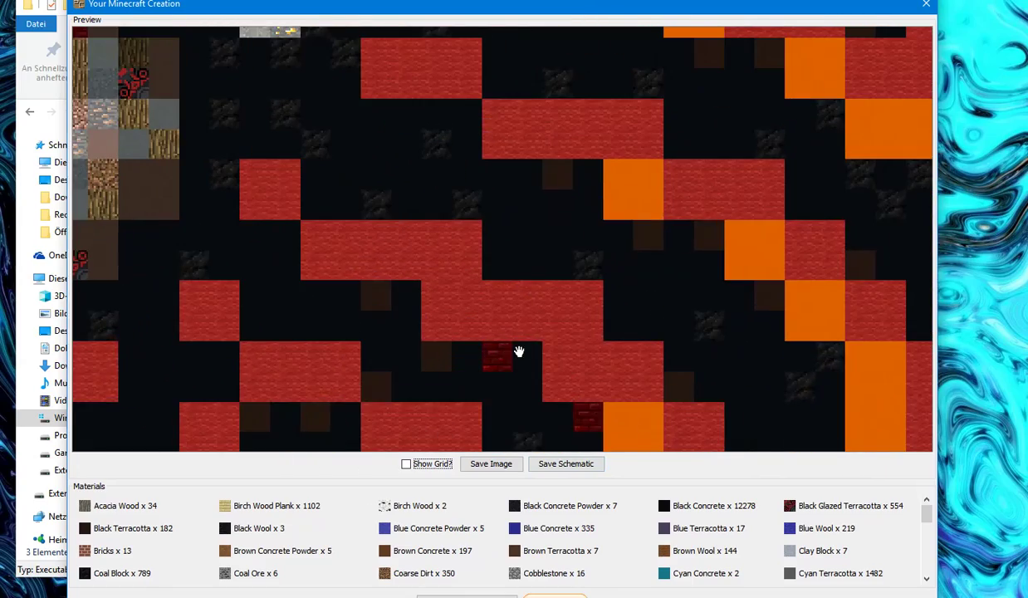
drag(578, 168, 450, 300)
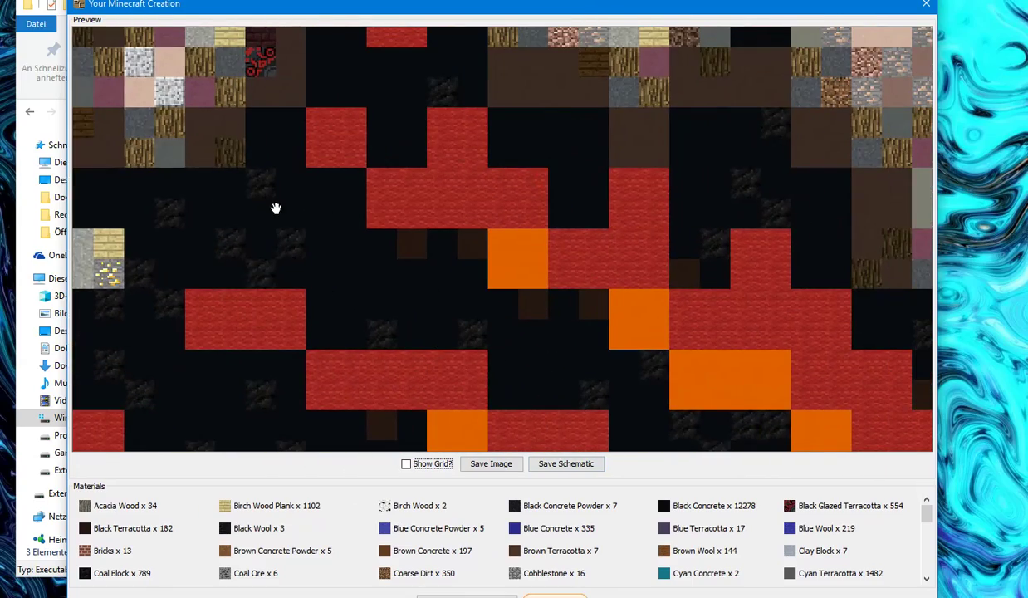
drag(276, 209, 426, 259)
scroll(349, 255, up, 3)
scroll(478, 177, down, 4)
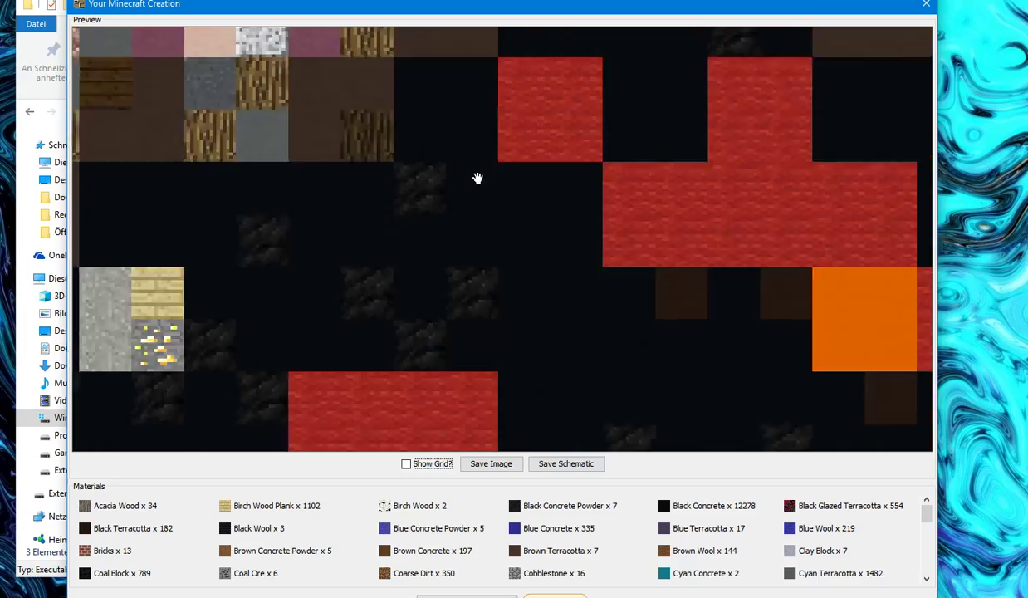
scroll(452, 143, up, 3)
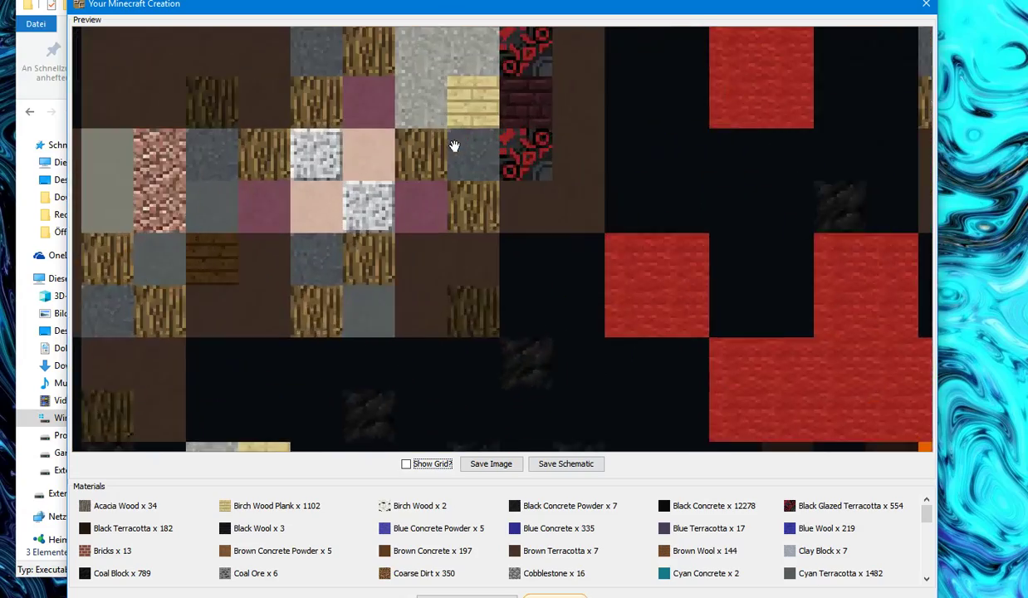
scroll(581, 170, down, 2)
scroll(614, 187, down, 5)
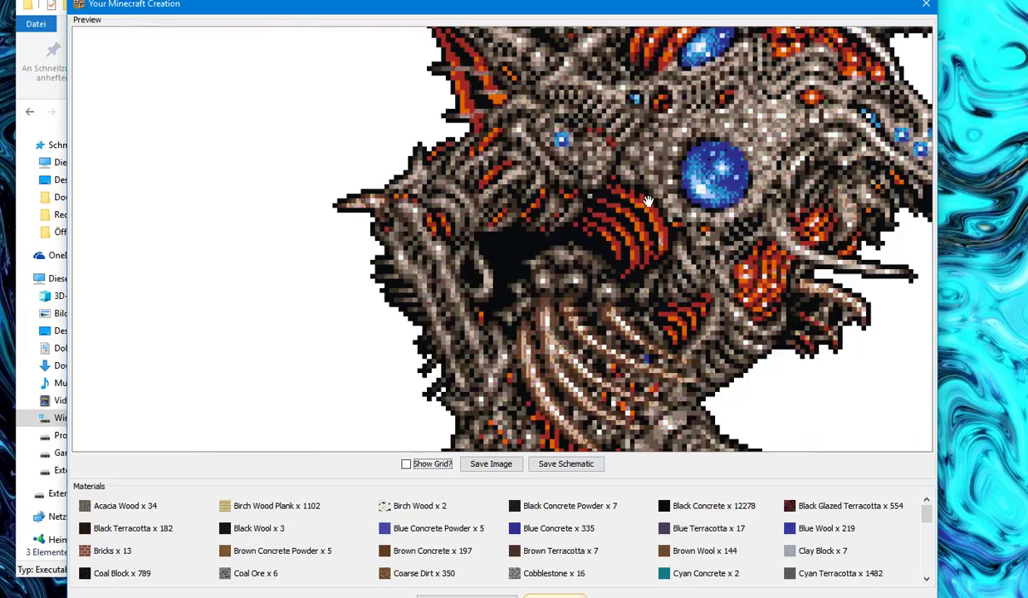
drag(391, 248, 523, 247)
scroll(440, 257, up, 4)
scroll(526, 251, down, 3)
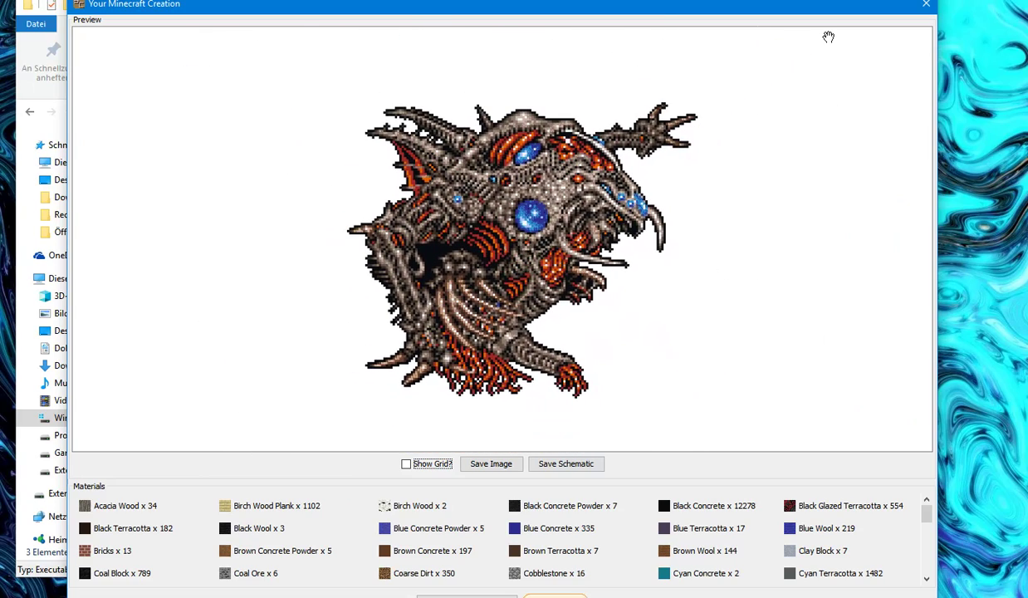
Step: Close the blueprint preview and Spritecraft, and clear the file selection in New Folder
click(924, 10)
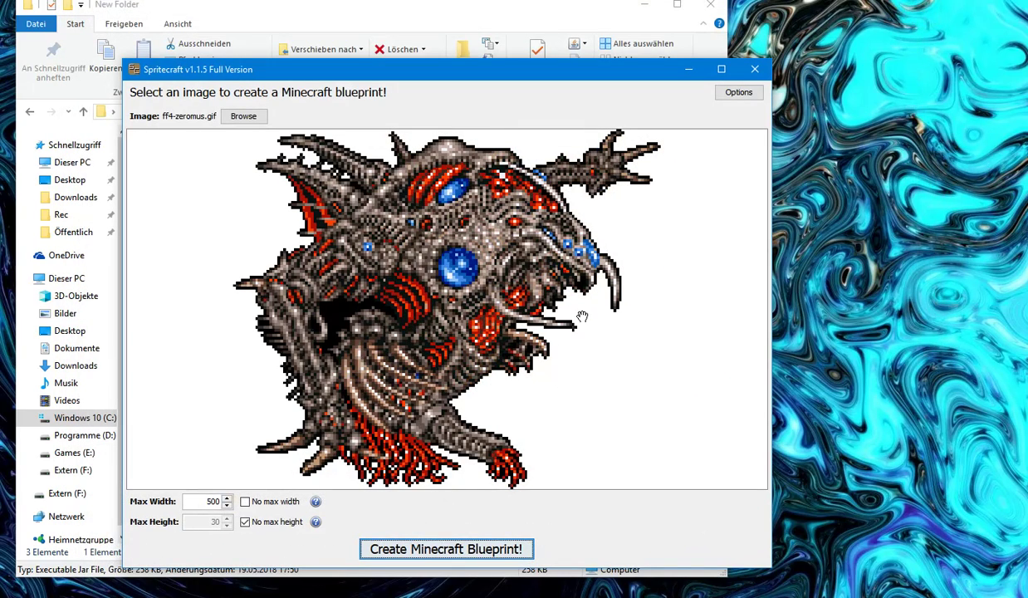
click(753, 69)
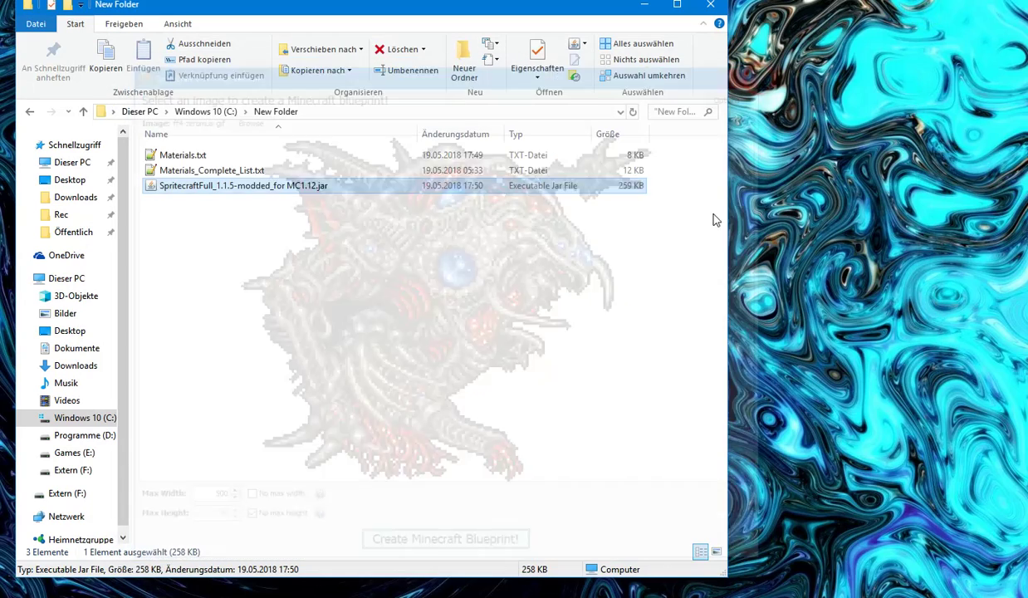
click(315, 297)
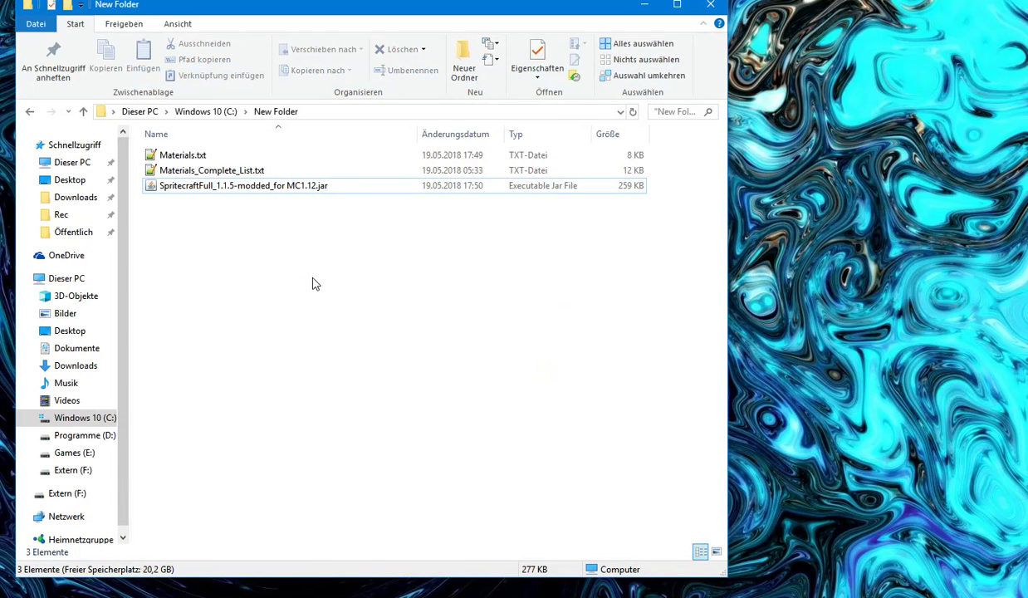